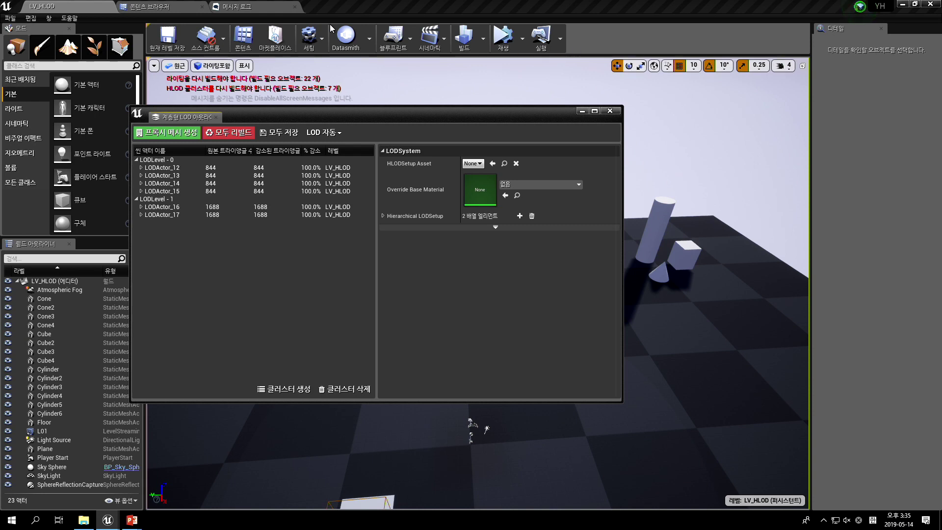
Open the World Settings and widen its name column to examine the LODSystem options, including Enable Hierarchical LOD, and return to the Details.
click(311, 47)
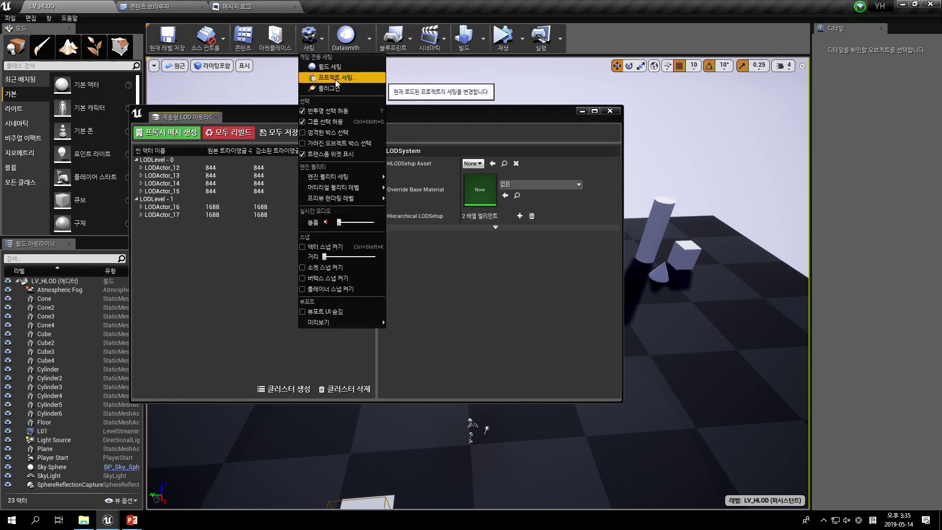
click(346, 68)
scroll(883, 294, down, 5)
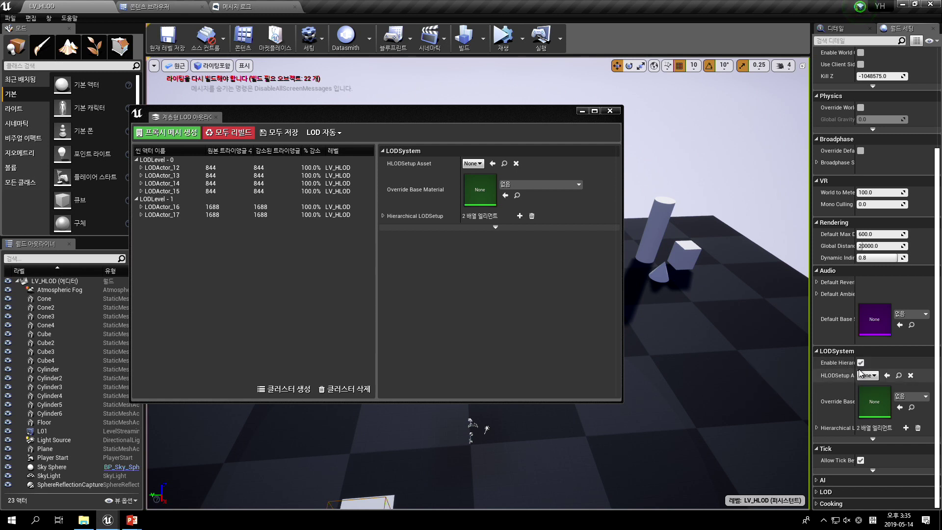
mouse_move(858, 373)
mouse_down()
mouse_move(889, 371)
mouse_move(871, 368)
mouse_up()
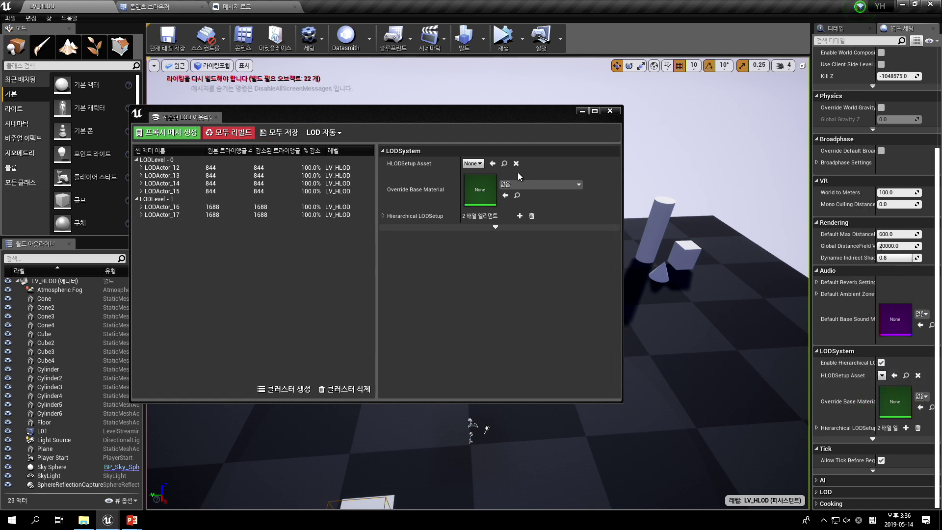
click(836, 28)
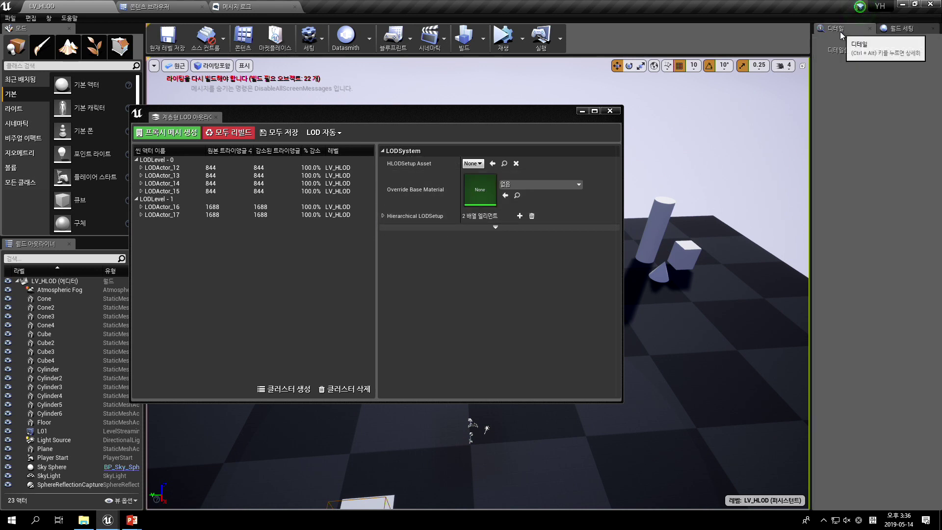
Move the Hierarchical LOD Outliner aside and bring the cylinder, cube and cone group at the floor's far corner into close view.
drag(443, 116, 331, 161)
right_drag(589, 295, 583, 268)
right_drag(499, 232, 499, 232)
mouse_move(660, 244)
right_down()
mouse_move(687, 243)
mouse_move(661, 244)
right_up()
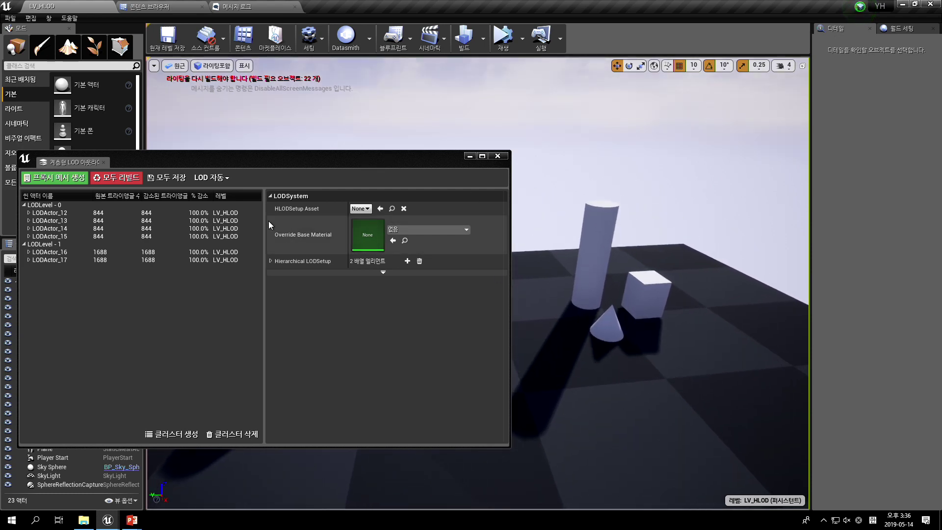
Collapse LODLevel-1 and LODLevel-0 in the Hierarchical LOD Outliner, then re-expand only LODLevel-0 to examine its LOD actors.
click(24, 244)
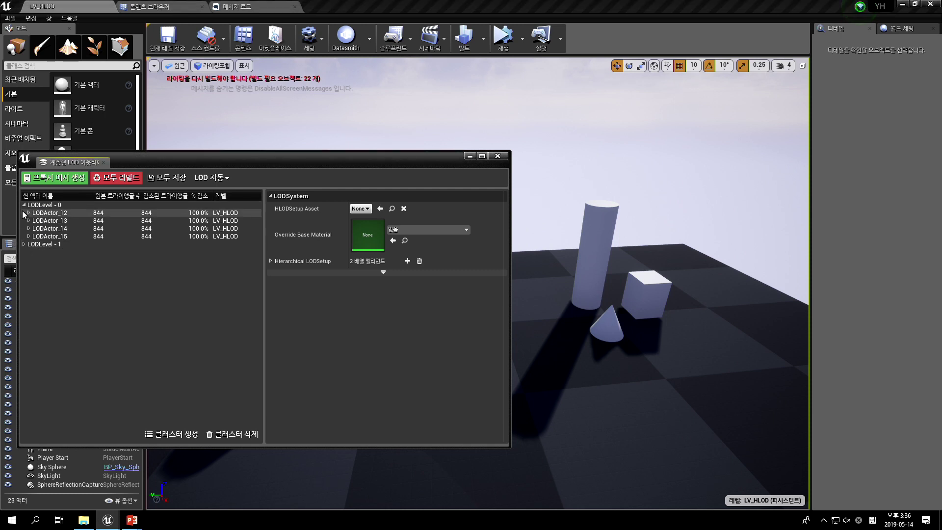
click(24, 205)
click(60, 206)
click(62, 210)
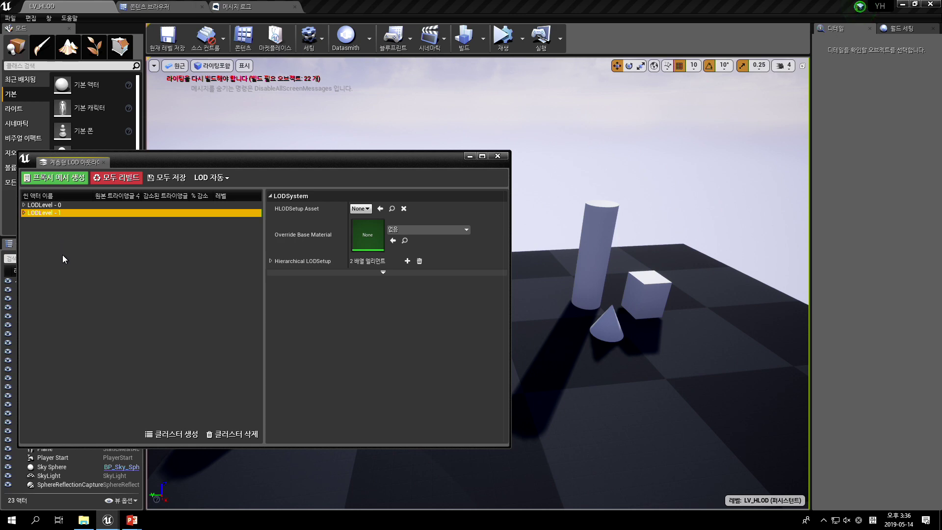
click(68, 205)
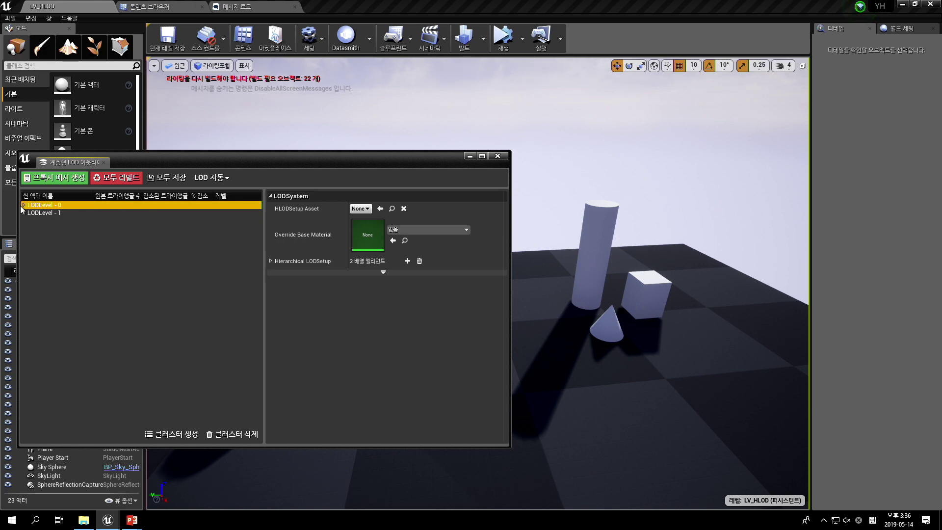
click(24, 205)
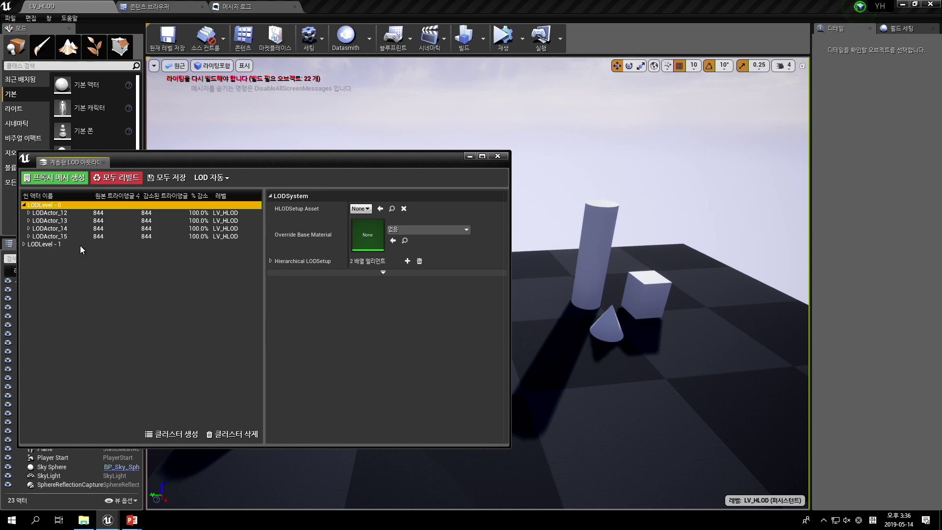
Select Cylinder3, Cube3 and Cone3 together in the viewport to show which meshes belong to LODActor_15.
right_drag(611, 265, 640, 243)
click(592, 262)
key(w)
click(549, 273)
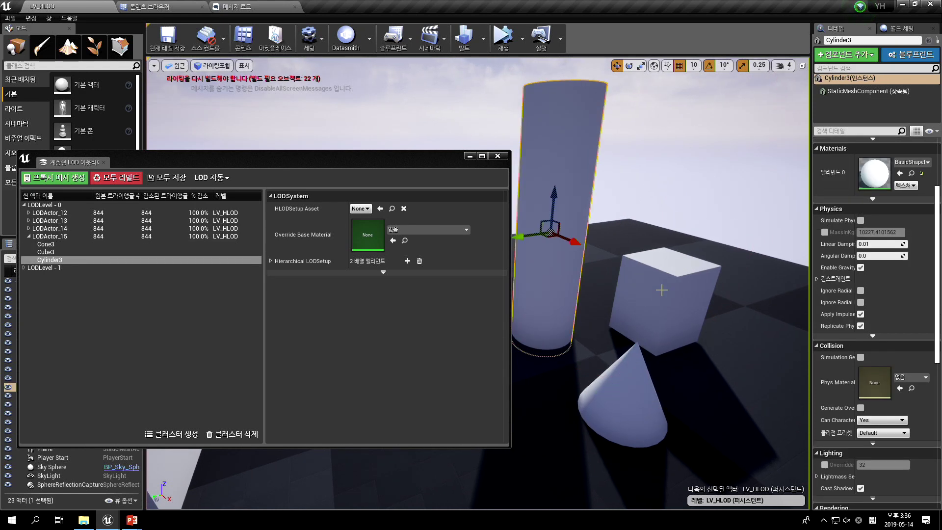
ctrl+click(648, 298)
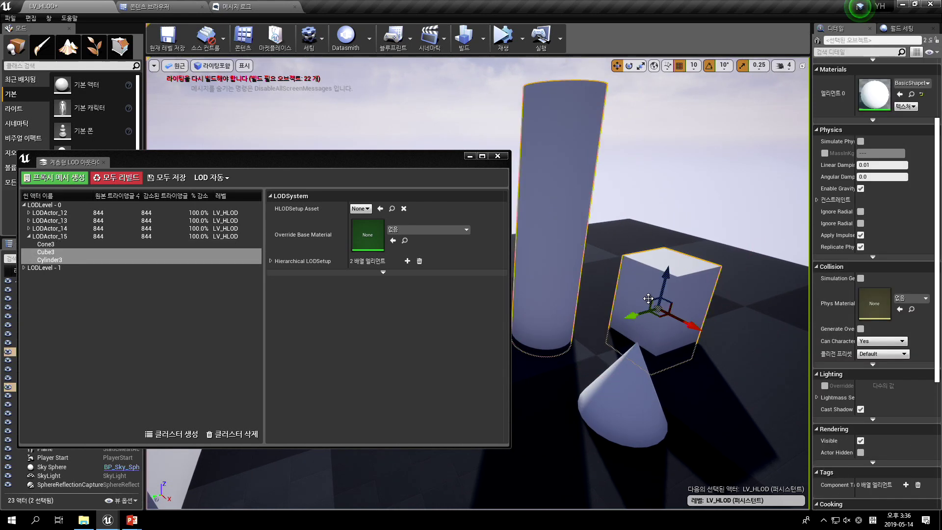
ctrl+click(619, 374)
Inspect the selected meshes from nearby, then select the same group from a distance as the single cluster LODActor15.
key(d)
right_drag(628, 238, 628, 239)
key(w)
key(d)
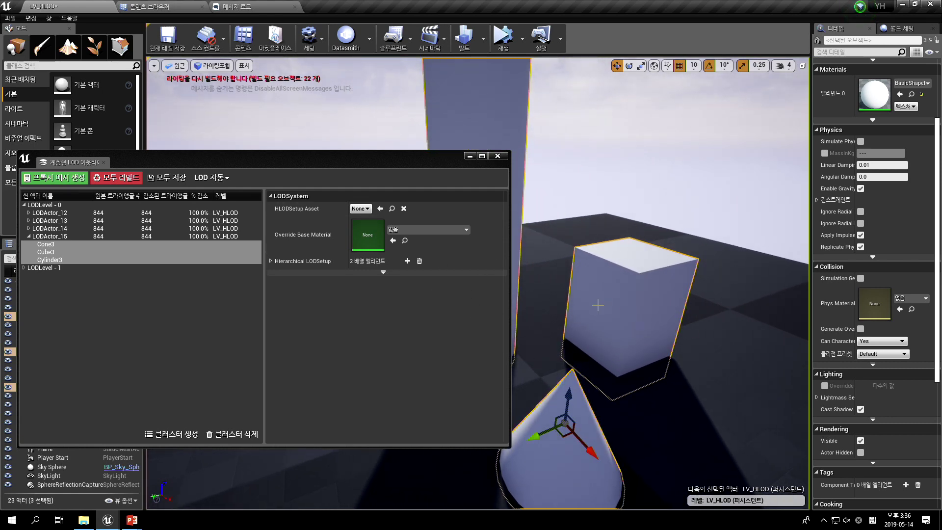
key(a)
right_drag(670, 232, 670, 233)
key(s)
key(a)
key(s)
key(s)
click(584, 280)
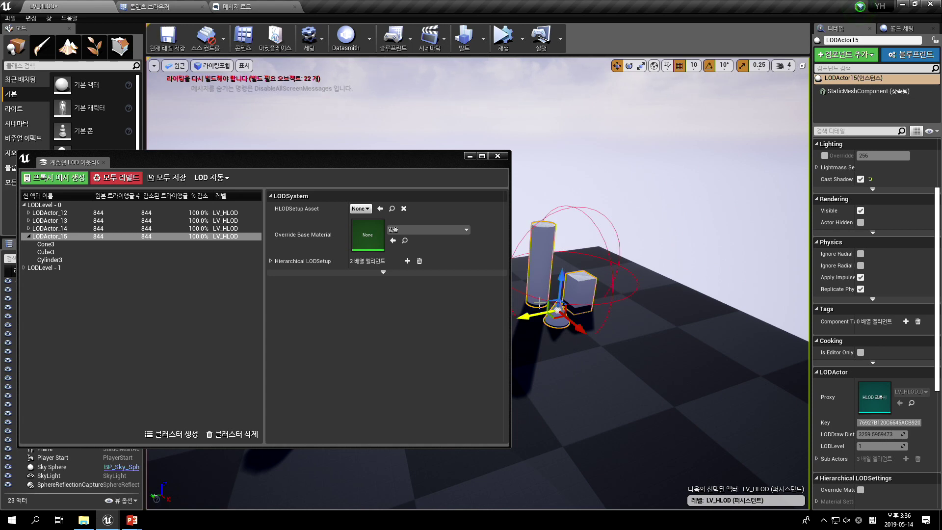
Select Cube3 individually at close range and compare how the cluster is displayed from near and far.
key(w)
right_drag(704, 281, 704, 281)
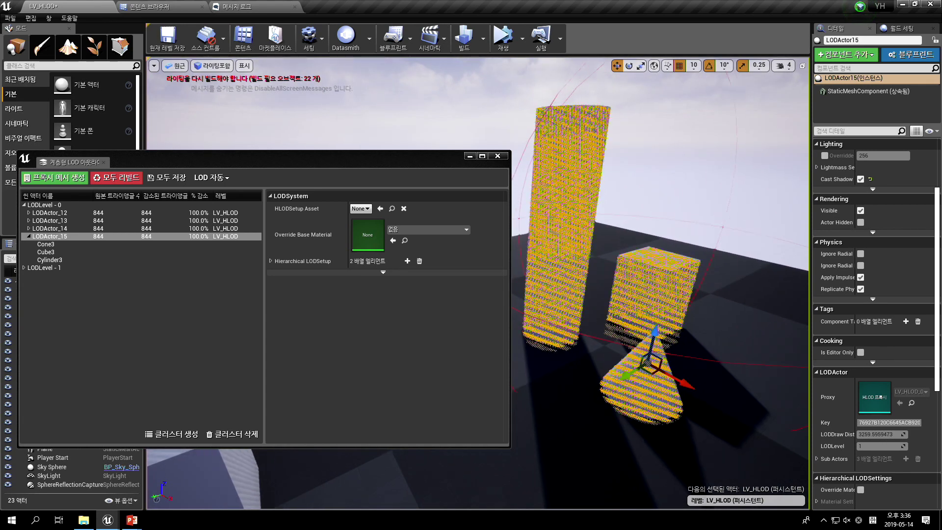
scroll(633, 310, up, 3)
click(633, 310)
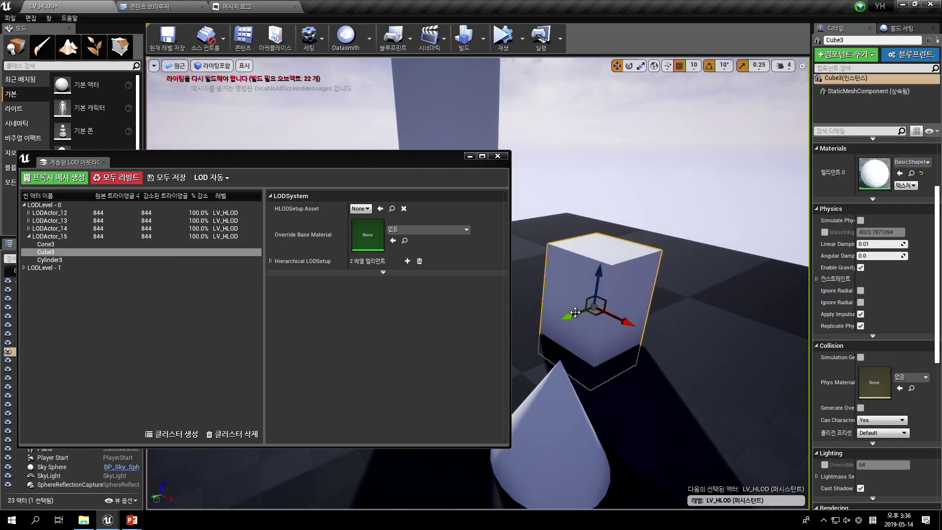
key(s)
right_drag(659, 299, 656, 297)
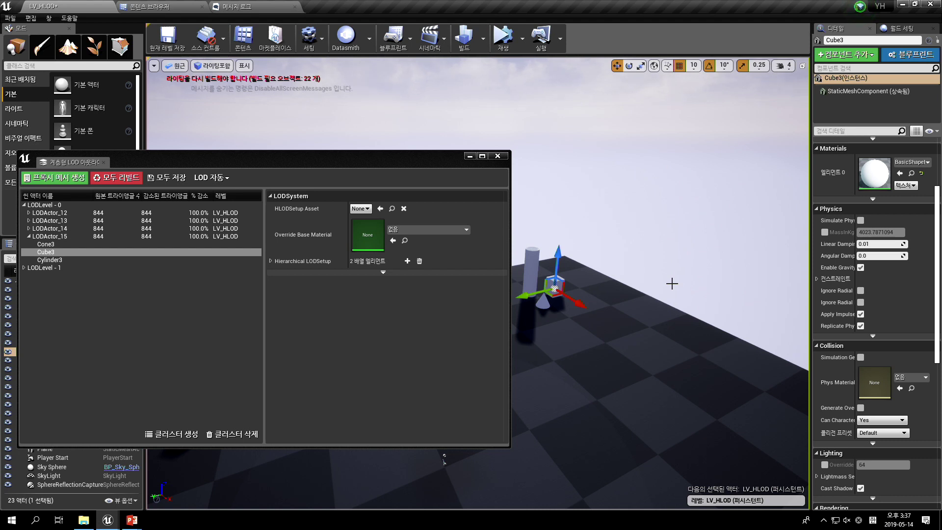
key(w)
right_drag(648, 260, 717, 267)
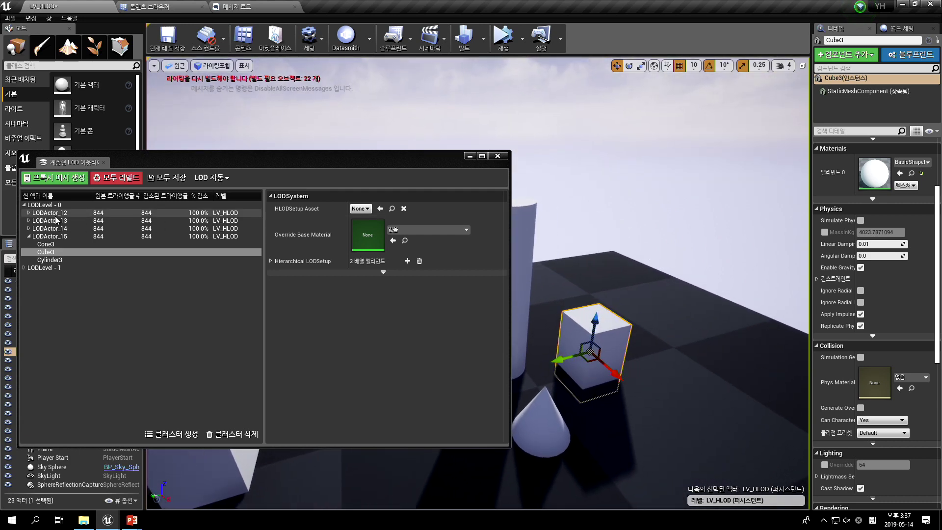
Collapse LODActor_15 and move the outliner out of the way to examine all four mesh groups on the floor.
click(29, 237)
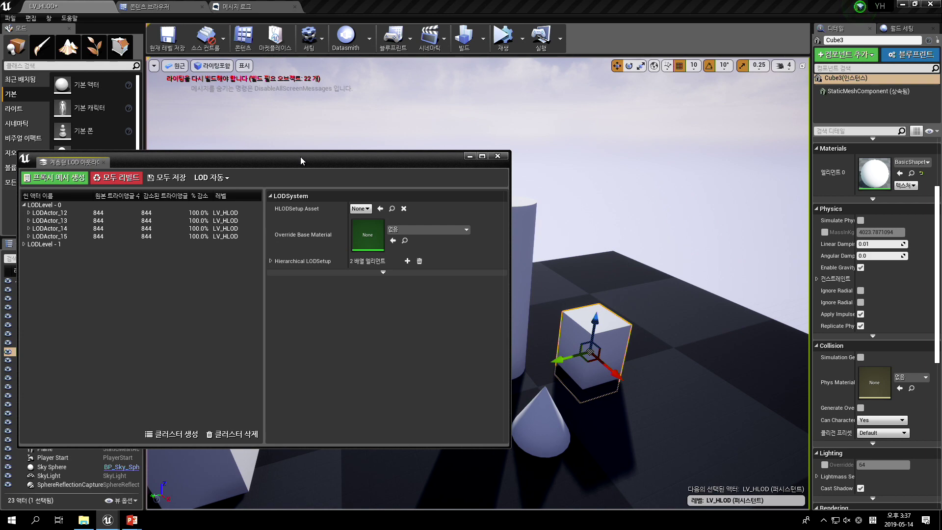
drag(301, 161, 413, 403)
key(s)
right_drag(462, 316, 412, 314)
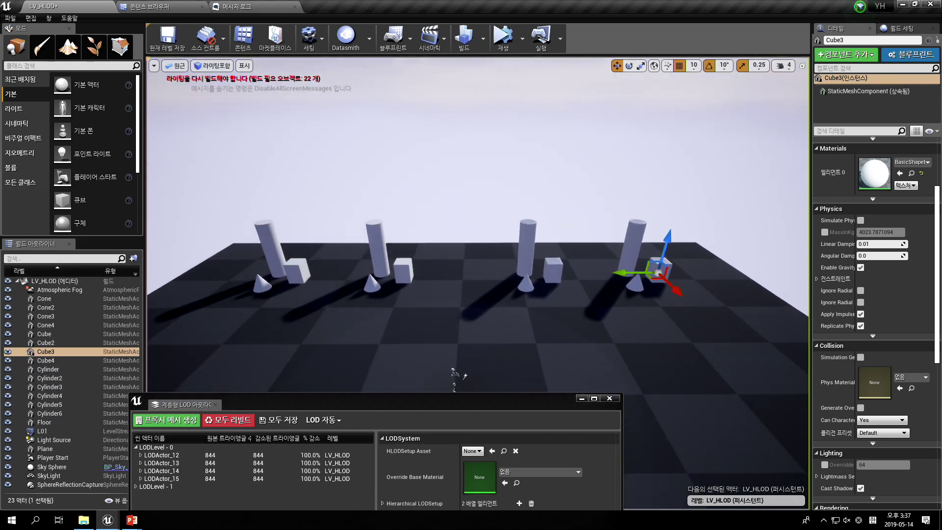
right_drag(513, 378, 513, 379)
Expand Hierarchical LODSetup down to the mesh generation settings of HLOD level 0 to examine Transition Screen Size.
drag(491, 399, 420, 195)
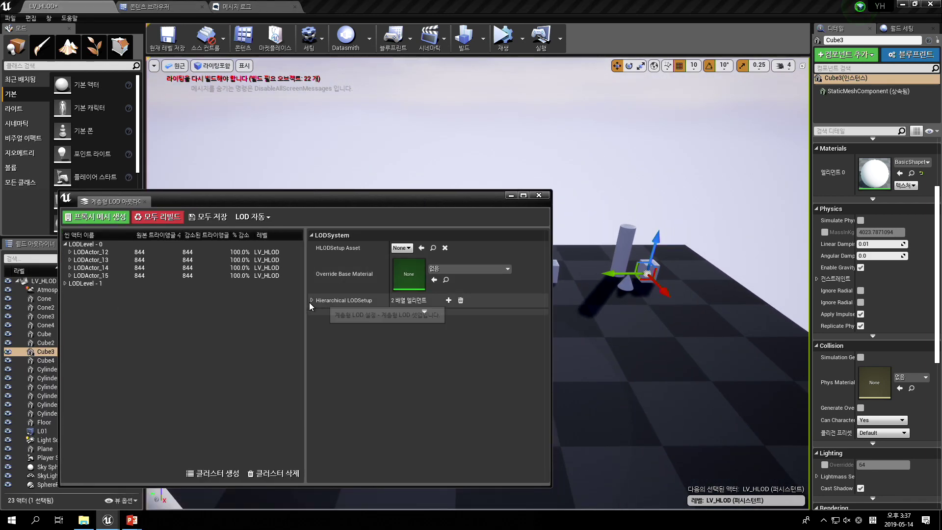
click(157, 243)
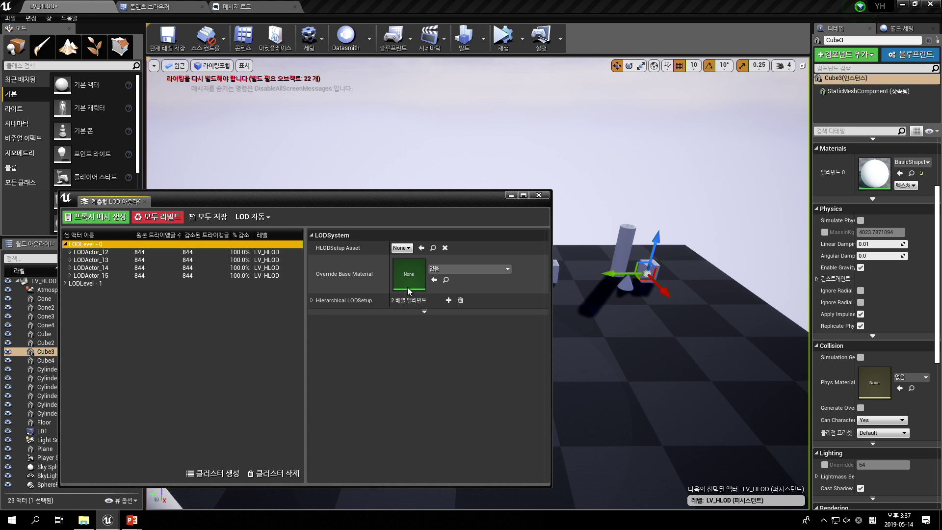
click(313, 300)
click(317, 313)
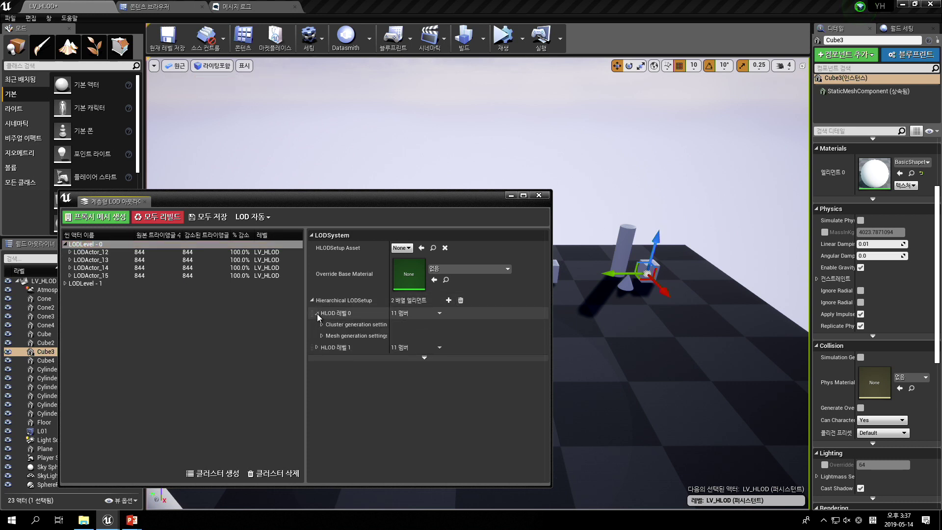
click(322, 336)
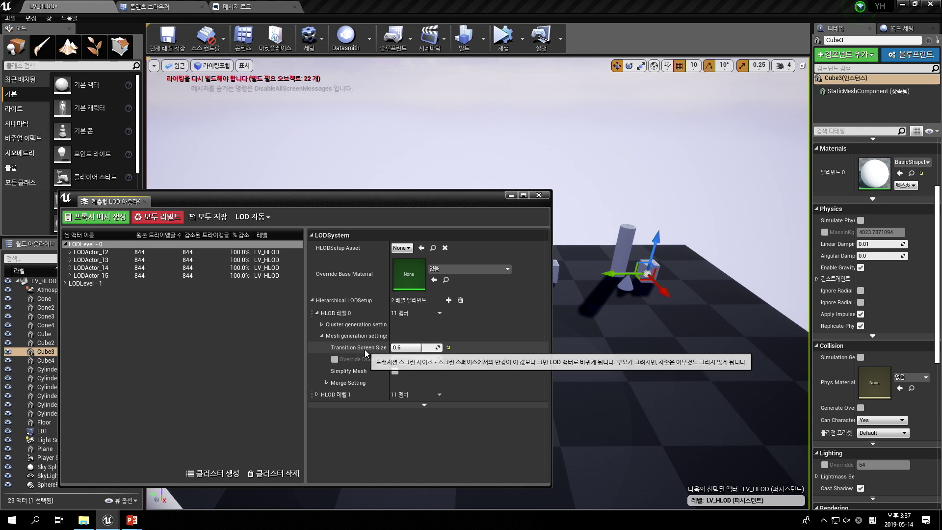
Clear the outliner from the viewport and select the two-group cluster LODActor17 from far away.
drag(448, 199, 475, 377)
right_drag(487, 223, 511, 225)
key(s)
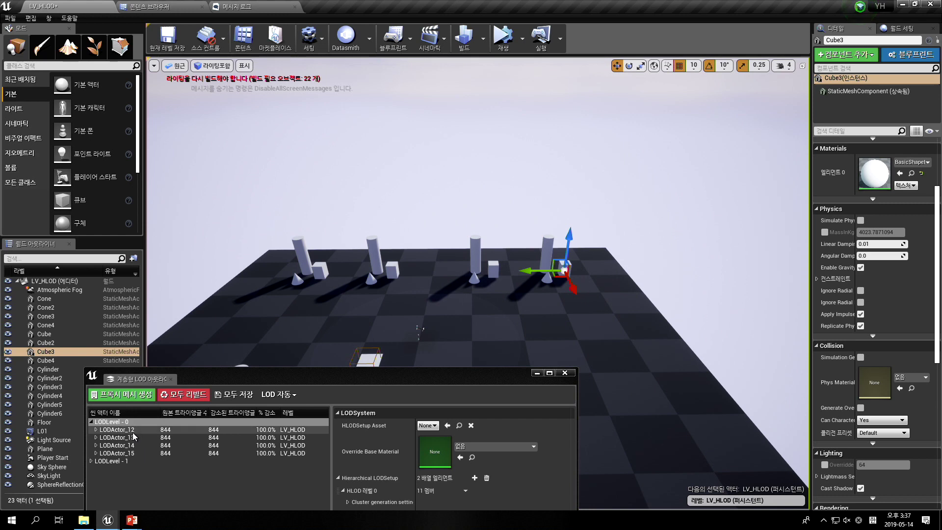
click(544, 252)
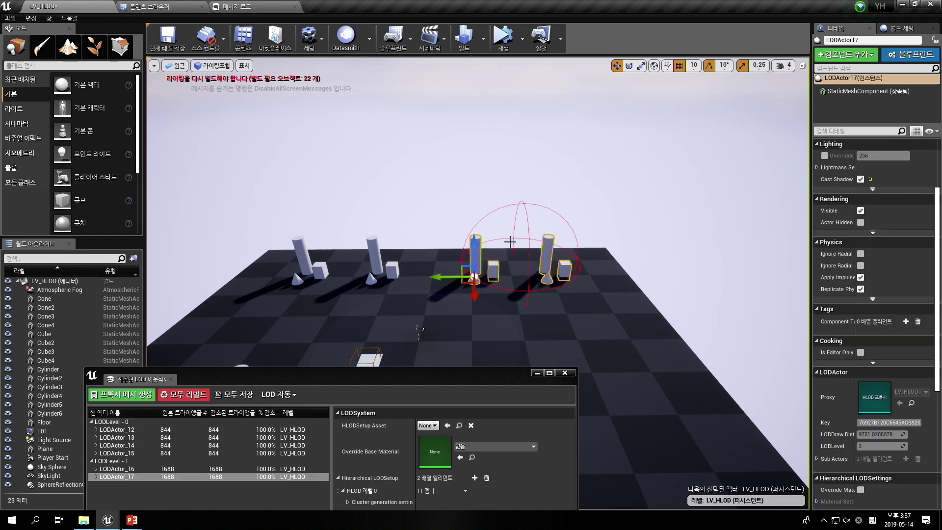
key(f)
Select the LODLevel-0 clusters LODActor12, LODActor13, LODActor14 and LODActor15 one at a time to identify their mesh groups.
click(573, 239)
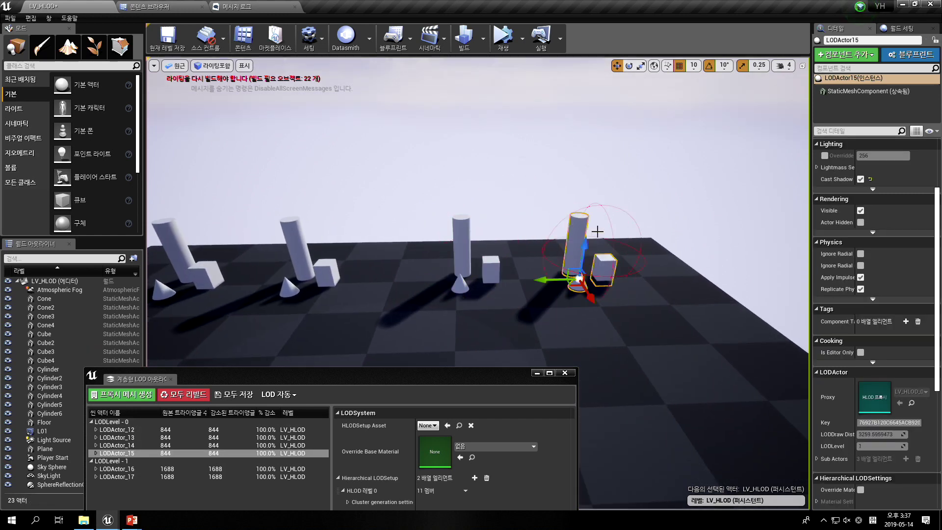
click(461, 239)
click(300, 237)
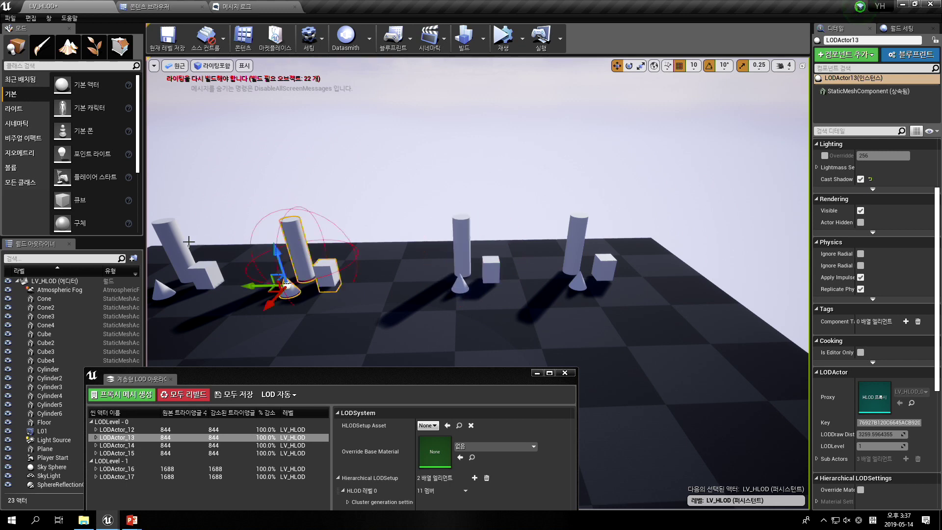
click(117, 430)
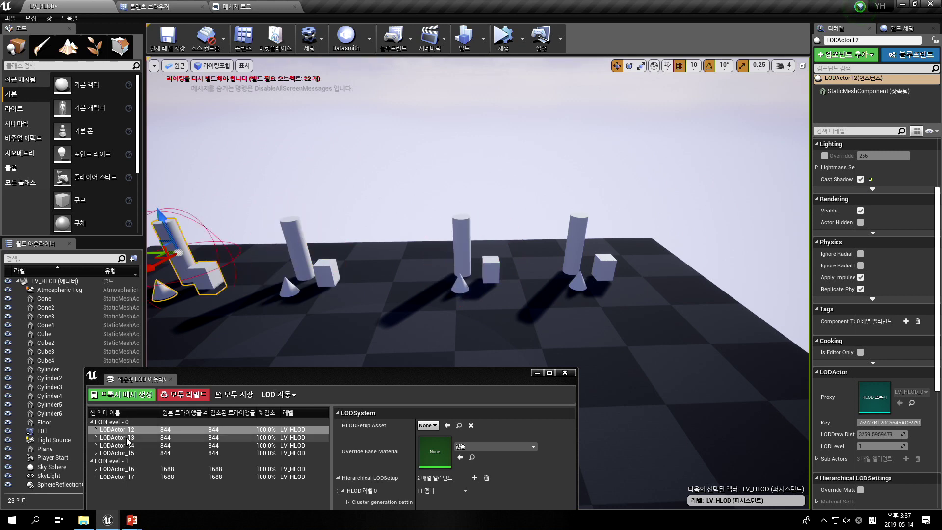
click(305, 252)
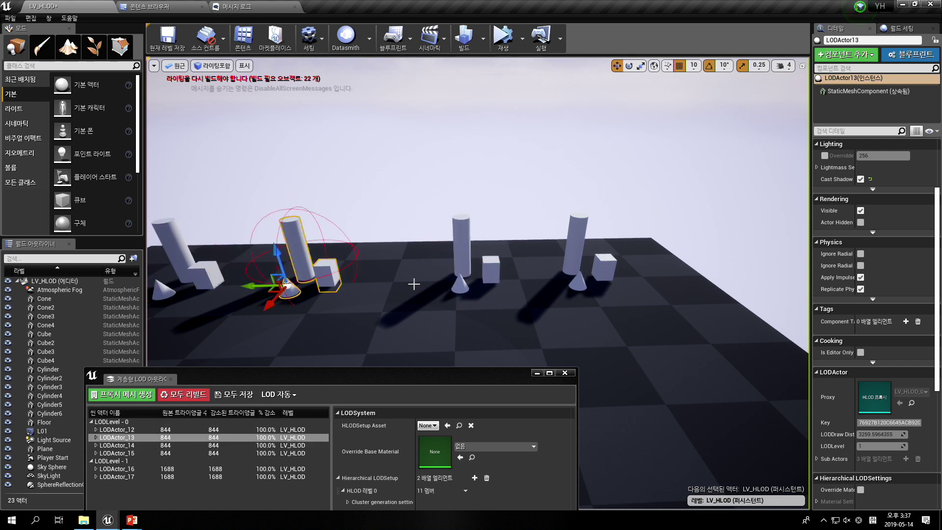
key(Down)
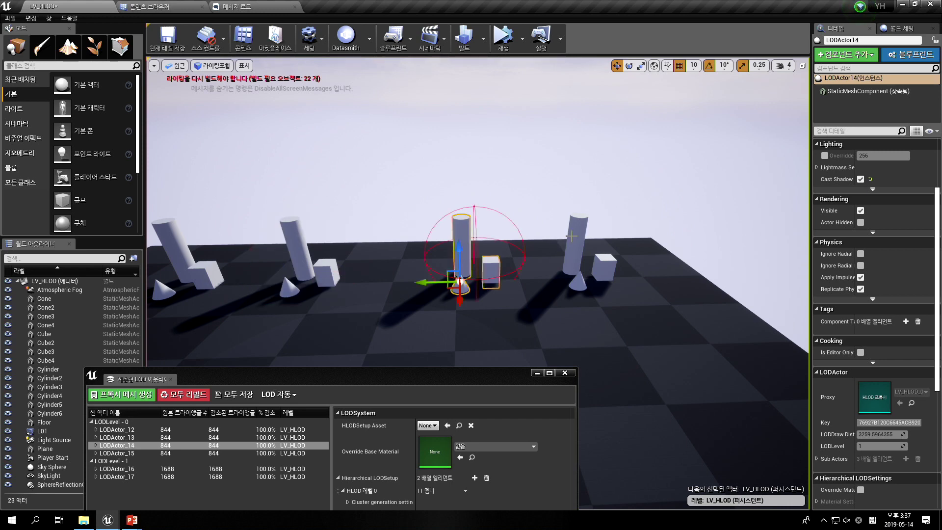
key(Down)
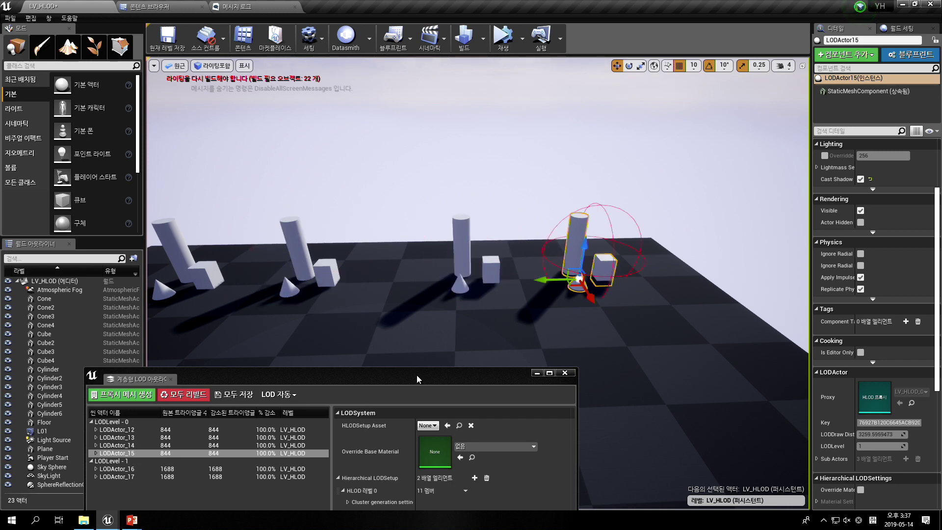
Check LODActor15 up close and at a distance, then collapse and re-expand LODLevel-1 in the outliner to review its clusters.
key(f)
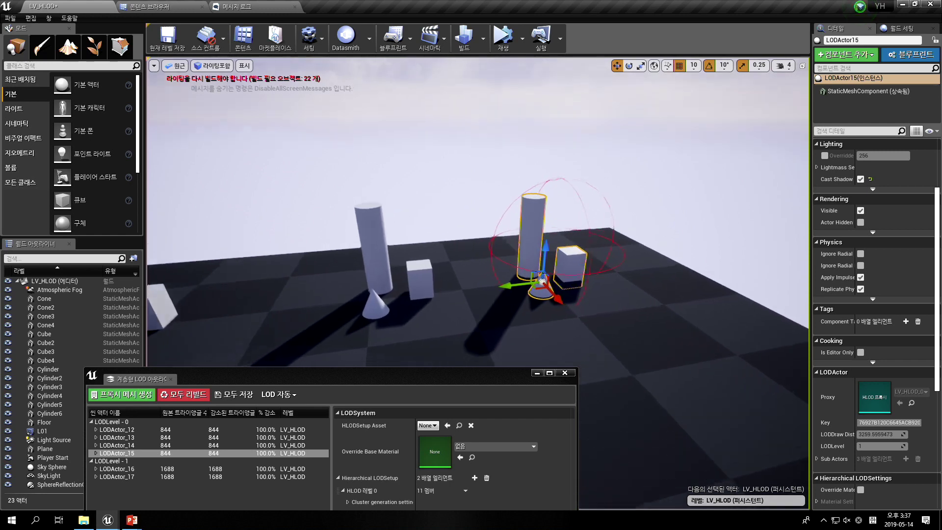
key(w)
right_drag(478, 283, 419, 294)
key(s)
drag(439, 381, 482, 148)
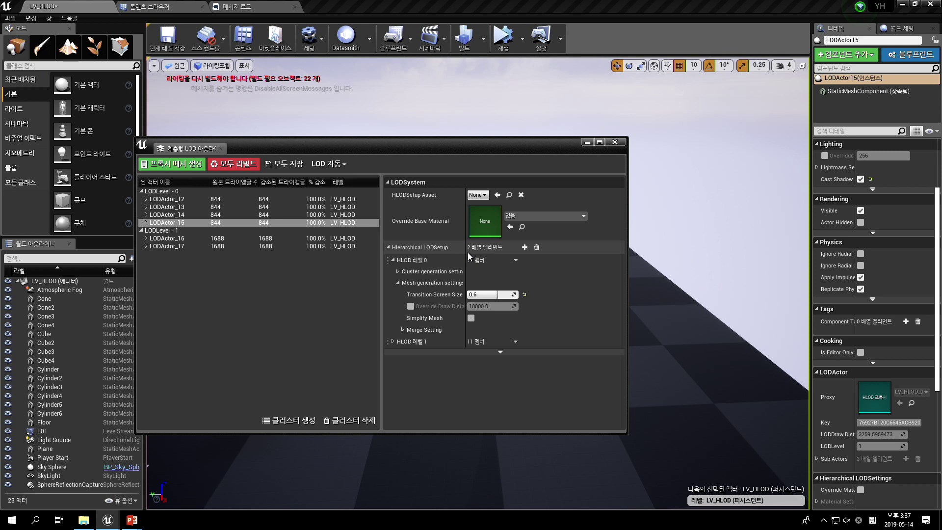
click(142, 230)
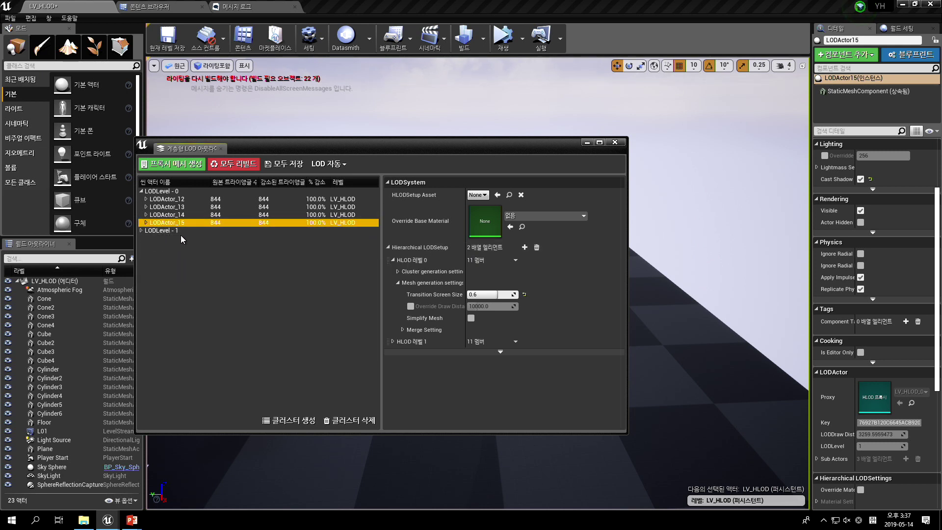
click(141, 231)
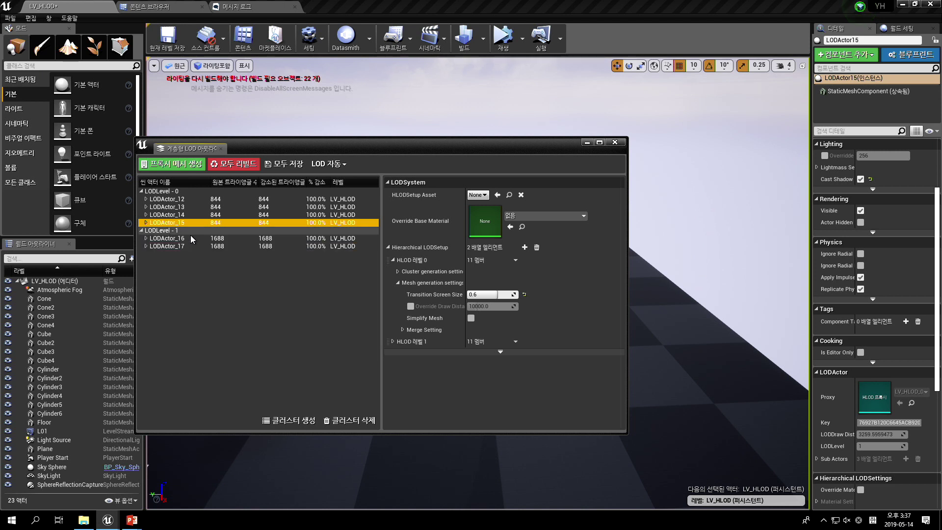
Delete the two LODLevel-1 clusters LODActor_16 and LODActor_17 in the Hierarchical LOD Outliner.
click(170, 239)
shift+click(169, 246)
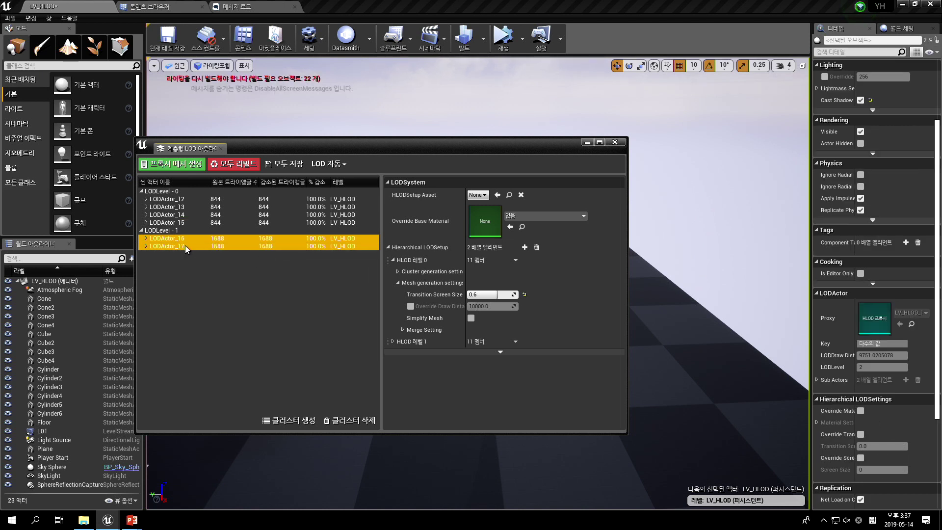
right_click(184, 246)
click(223, 303)
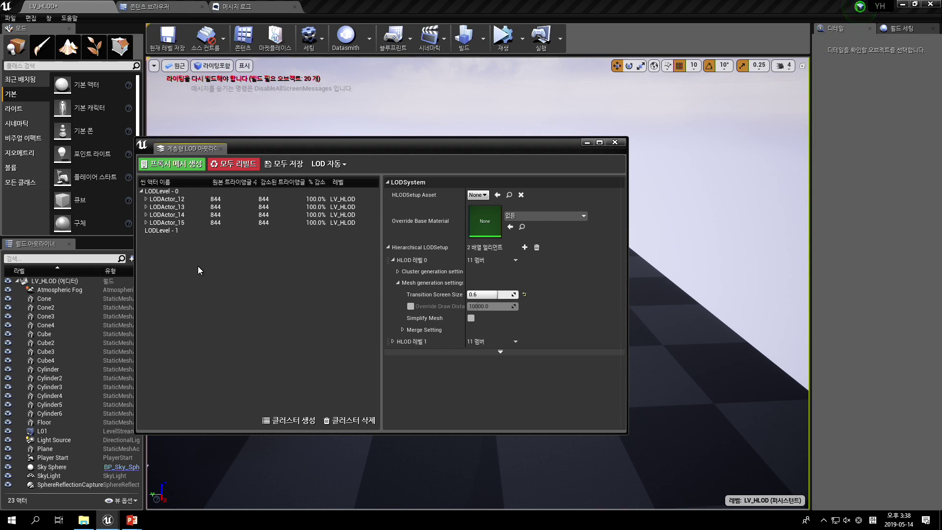
Clear the outliner from the mesh groups and select LODActor_15 and LODActor_14 one at a time to identify their groups.
drag(270, 153, 427, 367)
double_click(324, 436)
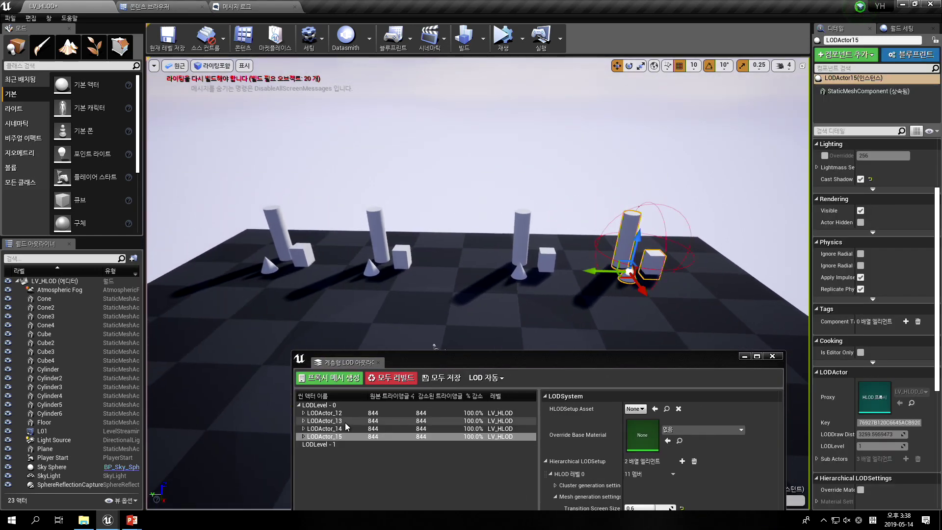
drag(446, 356, 414, 308)
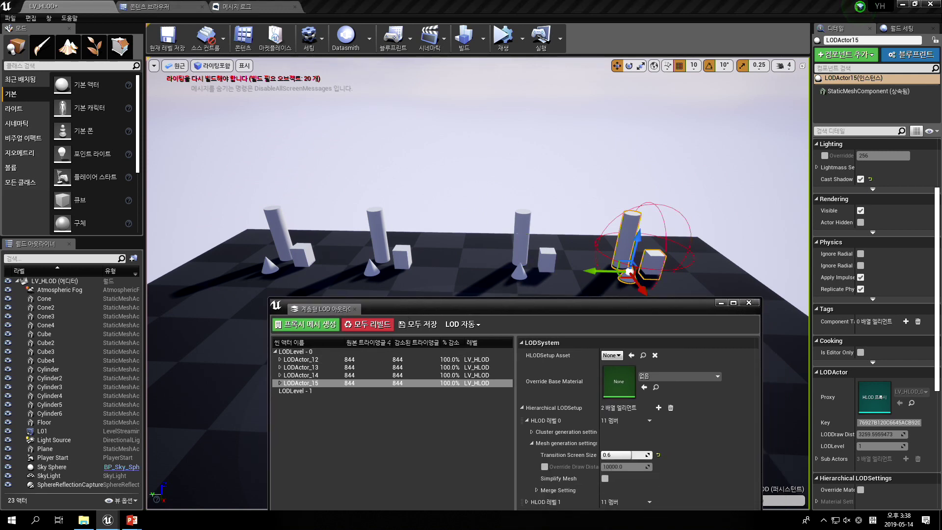
click(522, 234)
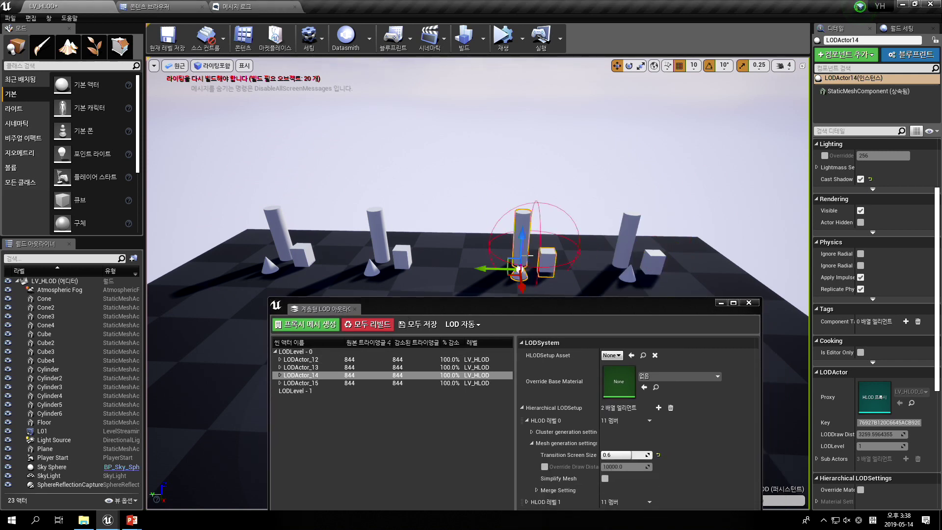
Create two LODLevel-1 clusters, one combining LODActor_12 with LODActor_13 and the other combining LODActor_14 with LODActor_15.
click(315, 360)
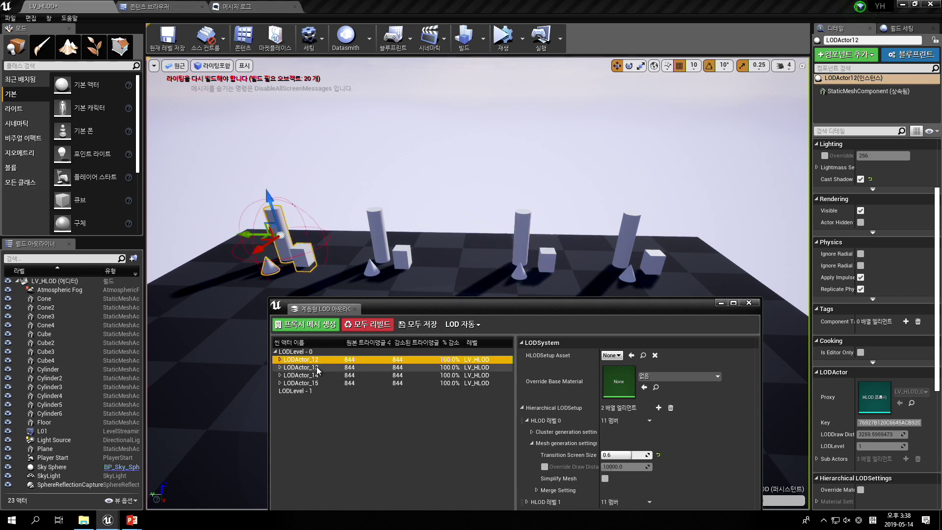
ctrl+click(312, 368)
drag(315, 369, 303, 393)
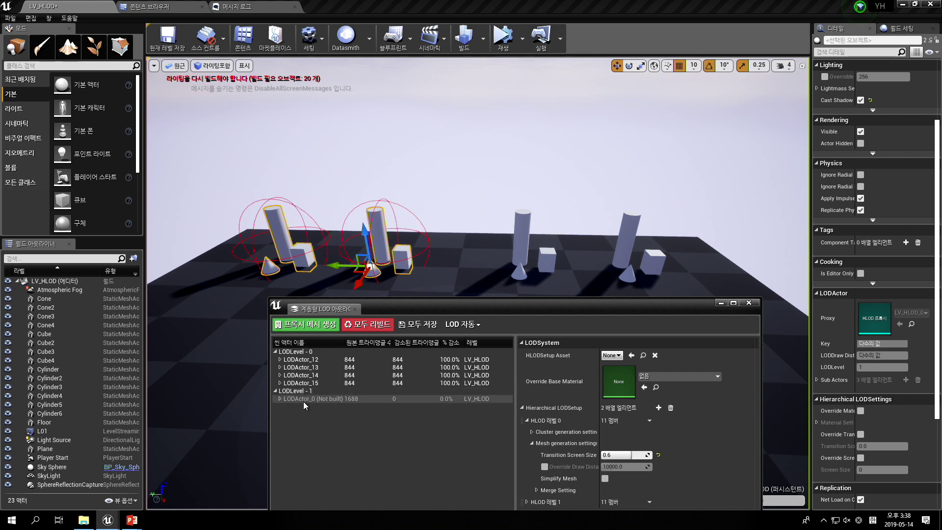
click(316, 376)
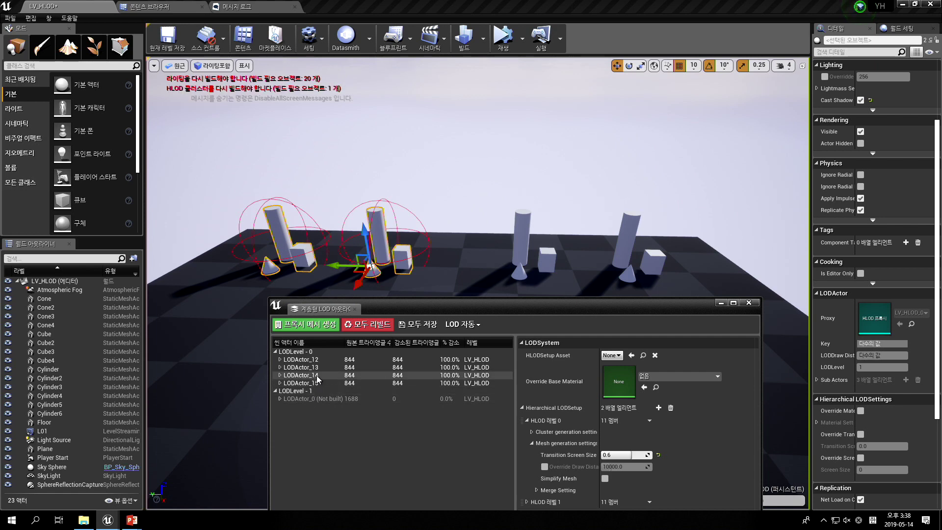
ctrl+click(319, 382)
drag(319, 383, 310, 392)
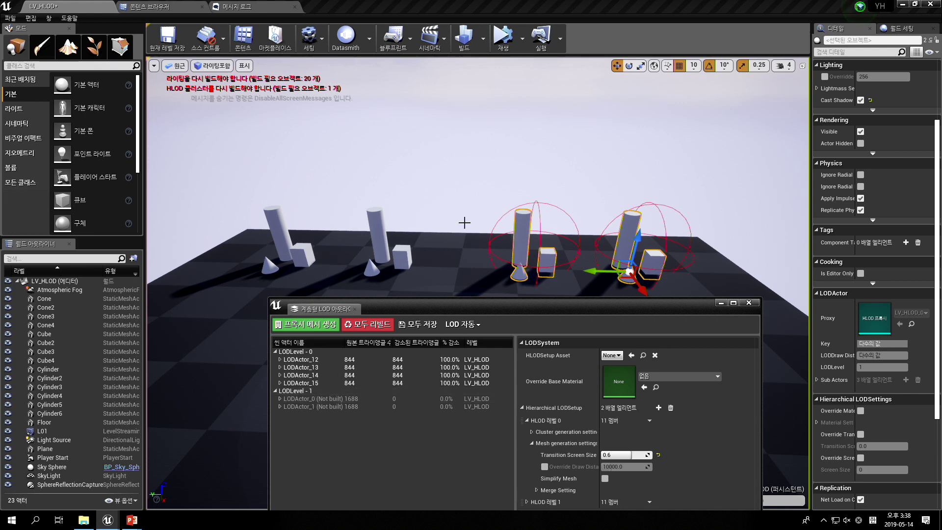
Examine the mesh groups up close and highlight the LODLevel-0 and LODLevel-1 entries to compare the two levels.
right_drag(447, 230, 511, 228)
key(w)
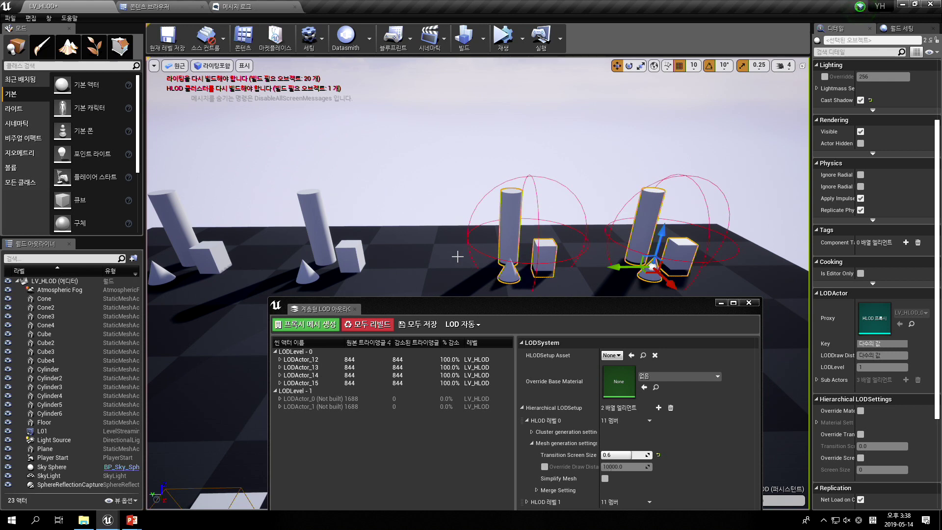
click(319, 392)
click(316, 352)
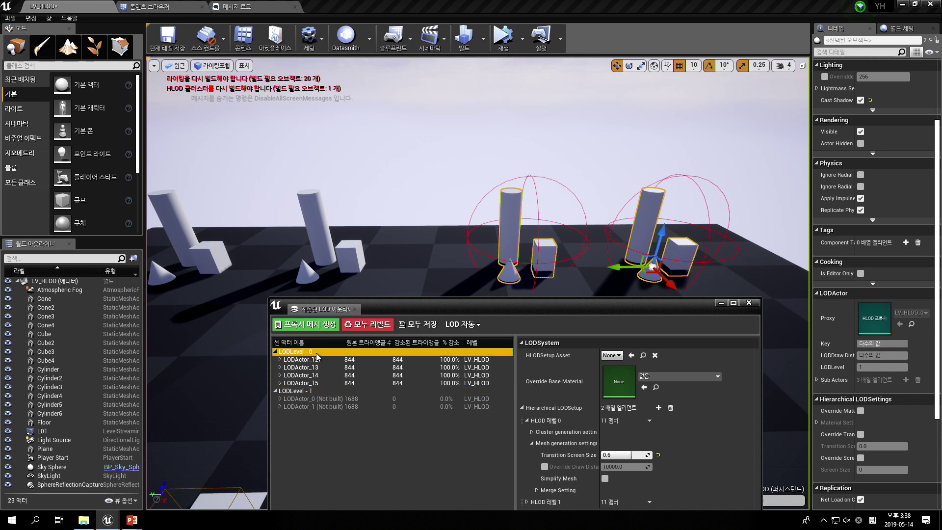
click(314, 391)
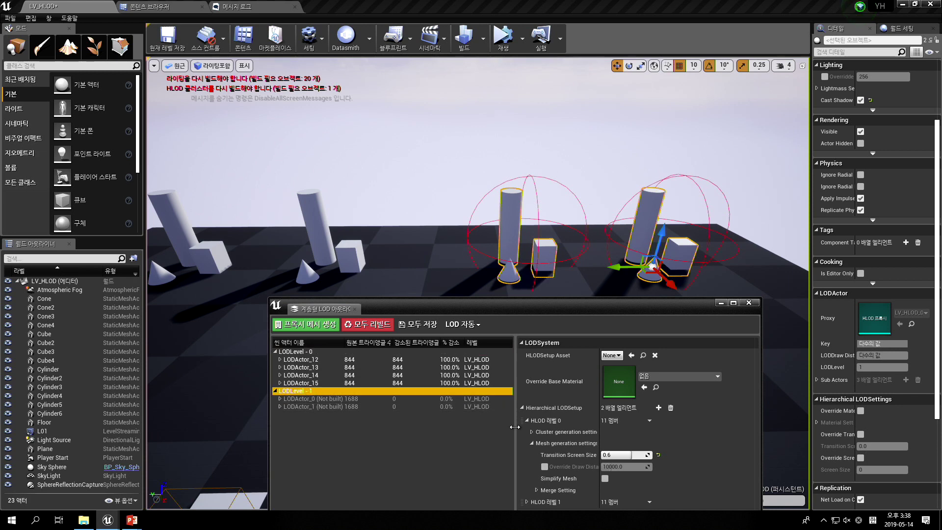
click(617, 454)
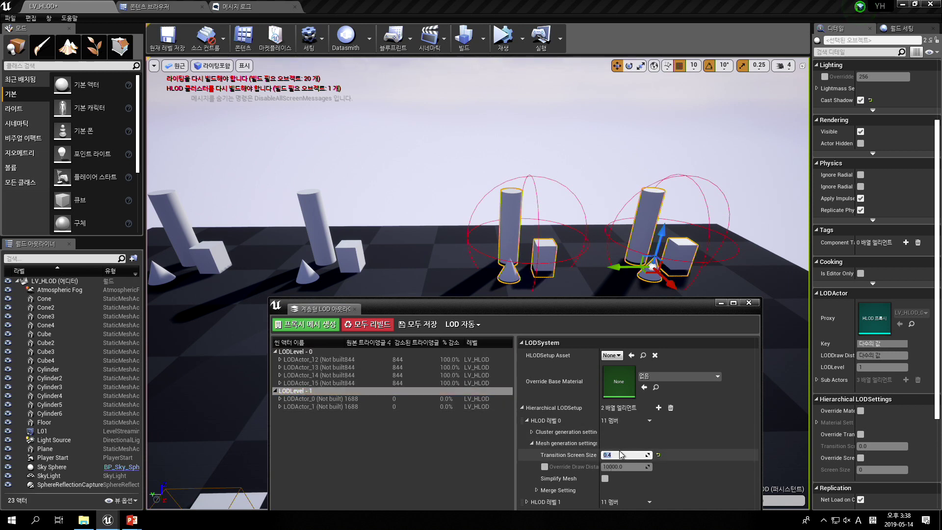
key(Return)
drag(553, 311, 512, 170)
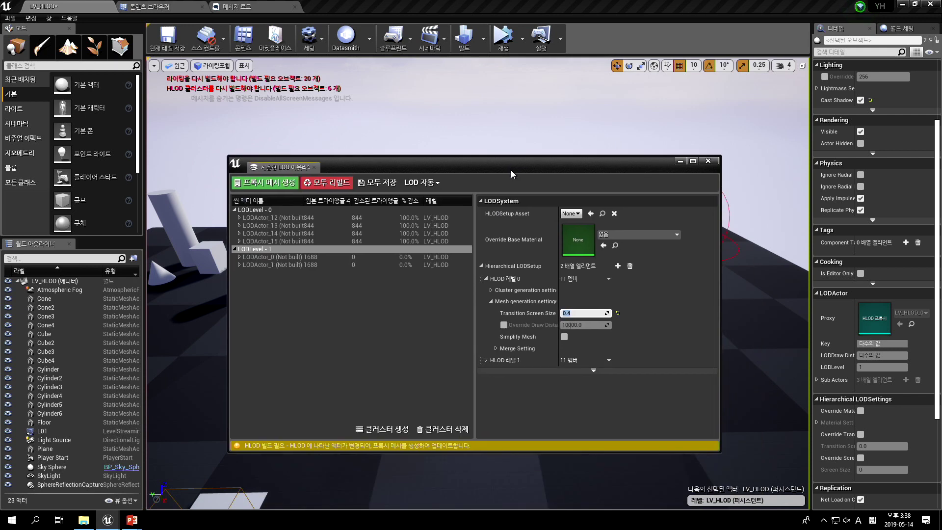
key(Return)
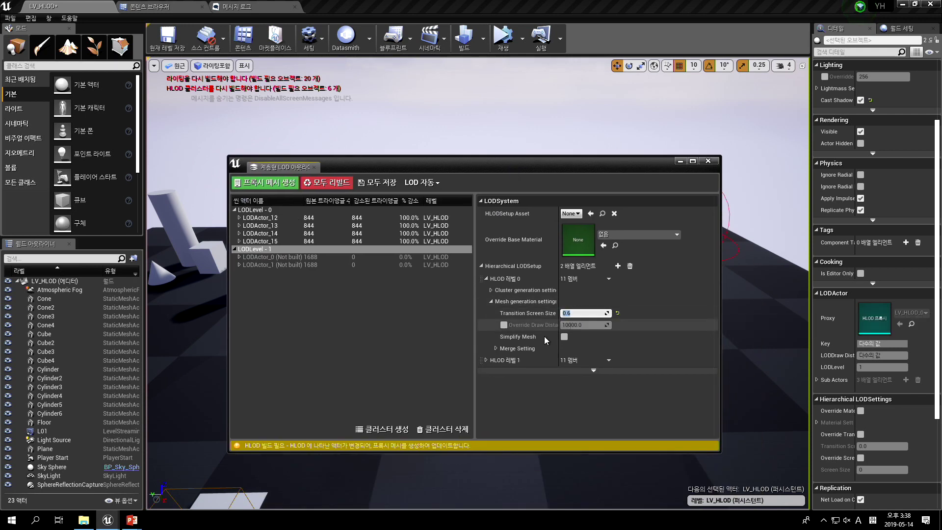
Reveal the mesh generation settings of HLOD level 1 and generate the proxy meshes for the new clusters.
click(486, 360)
click(491, 382)
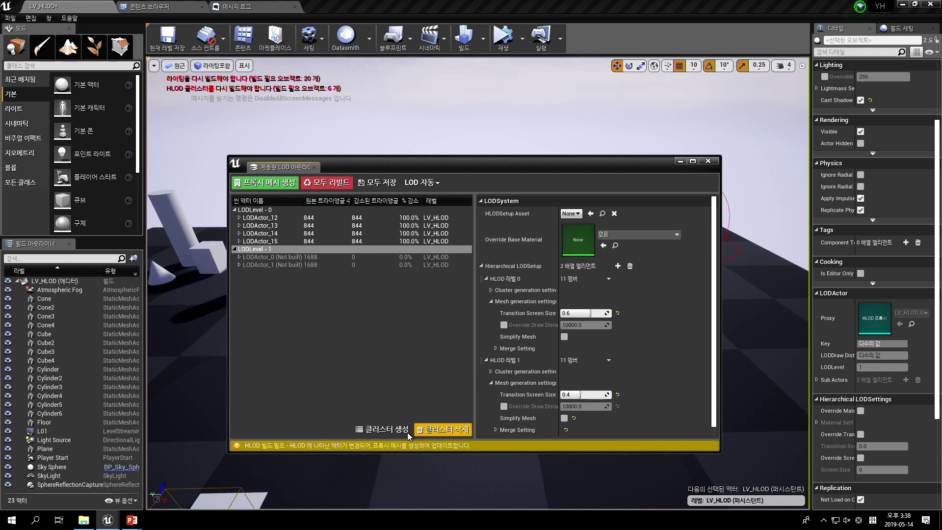
click(291, 183)
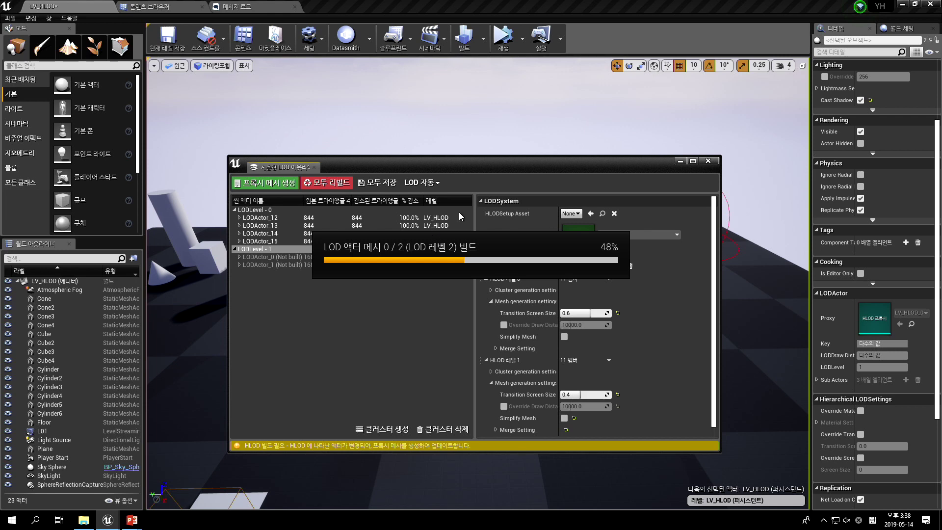
Clear the outliner from the mesh groups, then select the cylinder of LODActor_15 up close and again from a distance to check the LOD switch.
drag(405, 170, 237, 357)
click(540, 193)
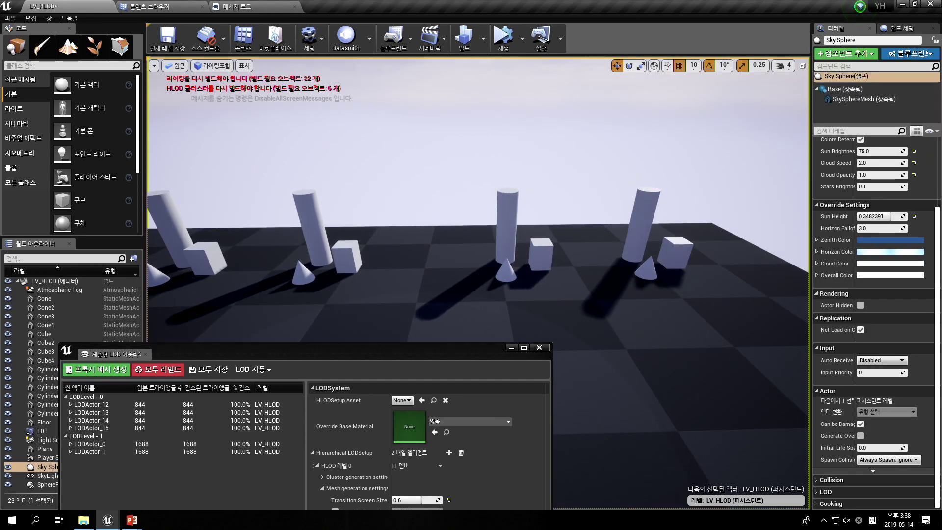
click(644, 211)
right_drag(568, 185, 544, 189)
key(w)
click(552, 187)
key(s)
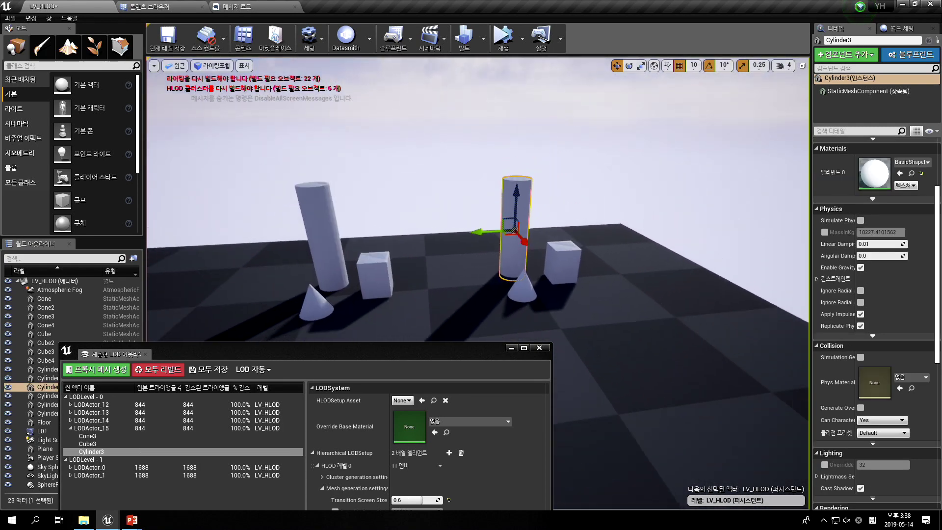
click(511, 222)
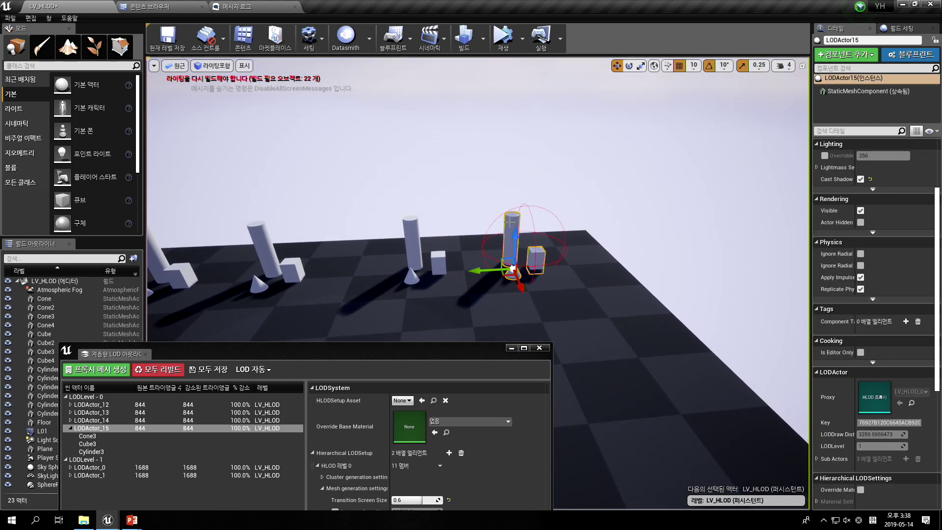
Collapse LODActor_15 and select the two-group clusters LODActor_1 and LODActor_0 from far away to check the second LOD level.
drag(318, 354, 485, 335)
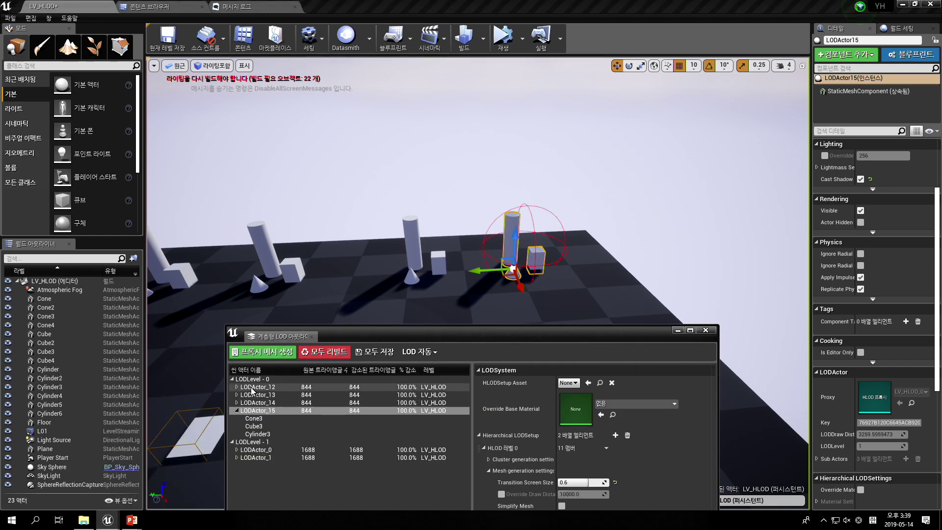
click(237, 411)
right_drag(430, 196, 430, 204)
key(s)
click(455, 227)
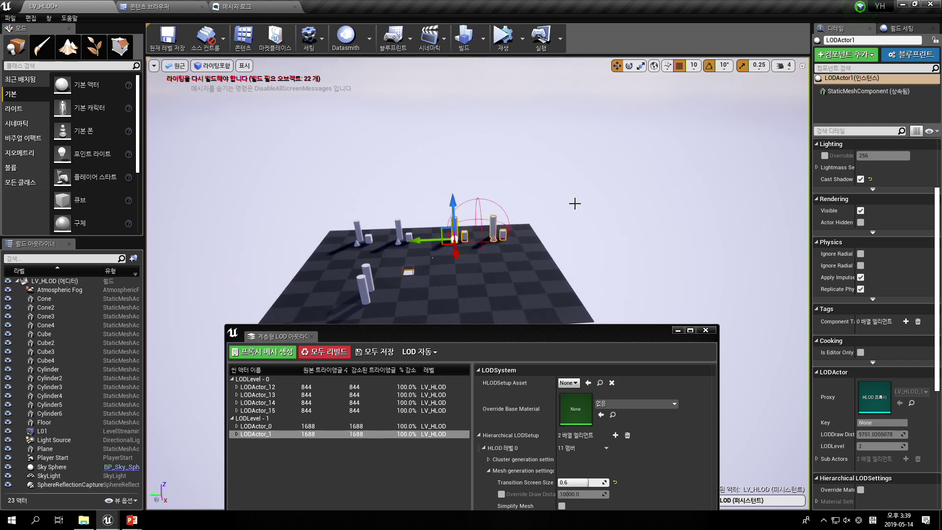
click(406, 225)
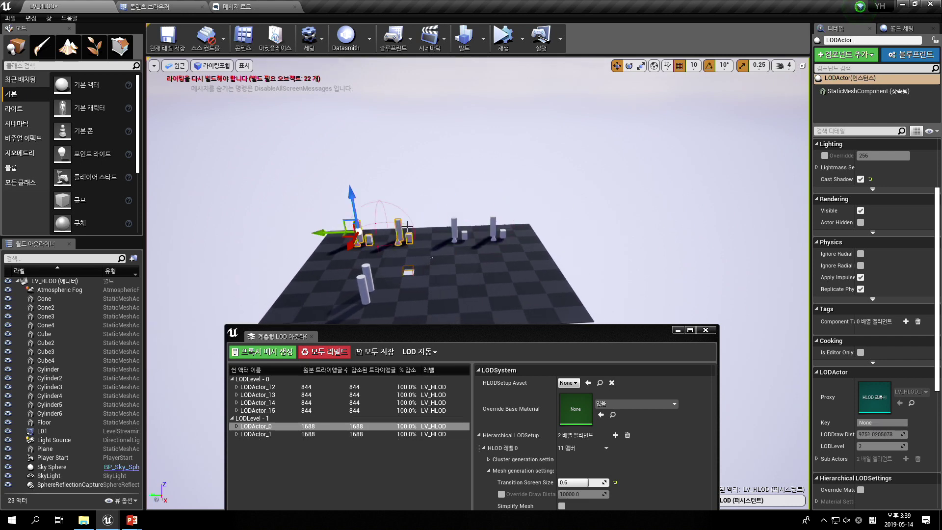
click(452, 223)
Review the meshes inside LODActor_12, then select LODActor_12 and LODActor_13 together to see the groups that form one LODLevel-1 cluster.
key(w)
right_drag(497, 324, 497, 324)
drag(533, 254, 561, 211)
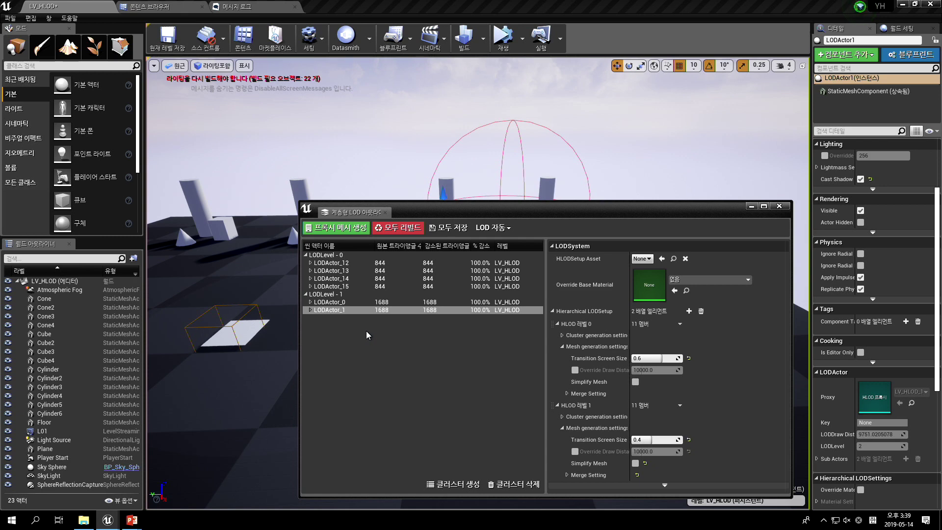
click(310, 262)
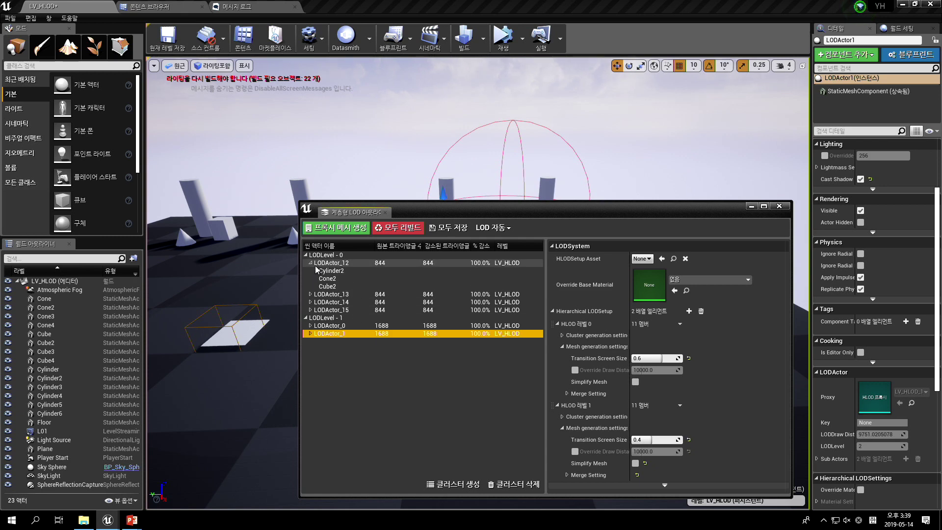
click(311, 264)
click(324, 265)
ctrl+click(340, 270)
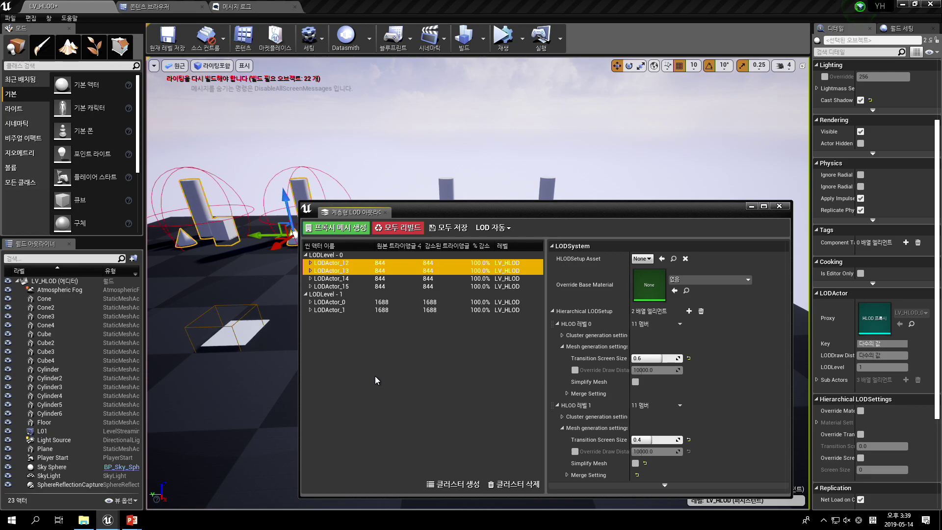
Switch to the PowerPoint slide show and advance the Level Optimization slide to the highlights around the LODLevel-0 and LODLevel-1 clusters.
key(super+Tab)
click(631, 125)
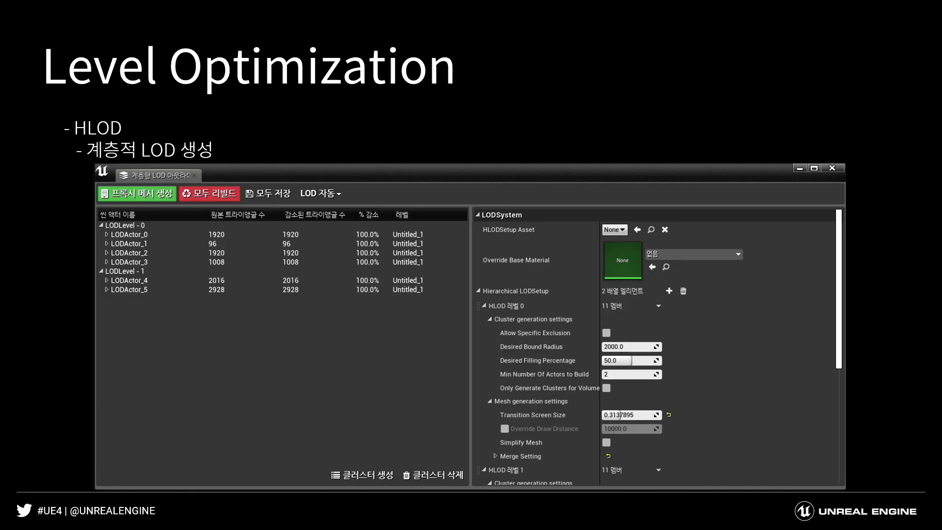
key(Right)
key(Right)
key(Right)
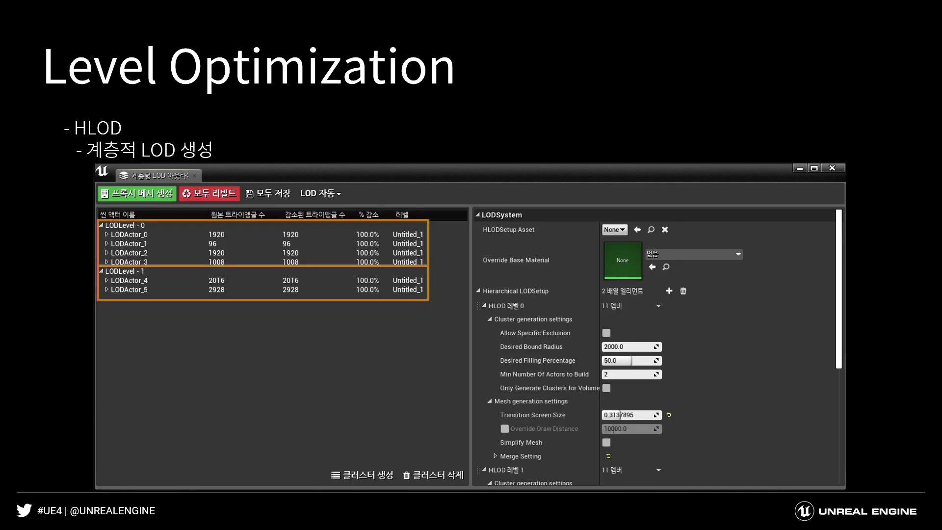